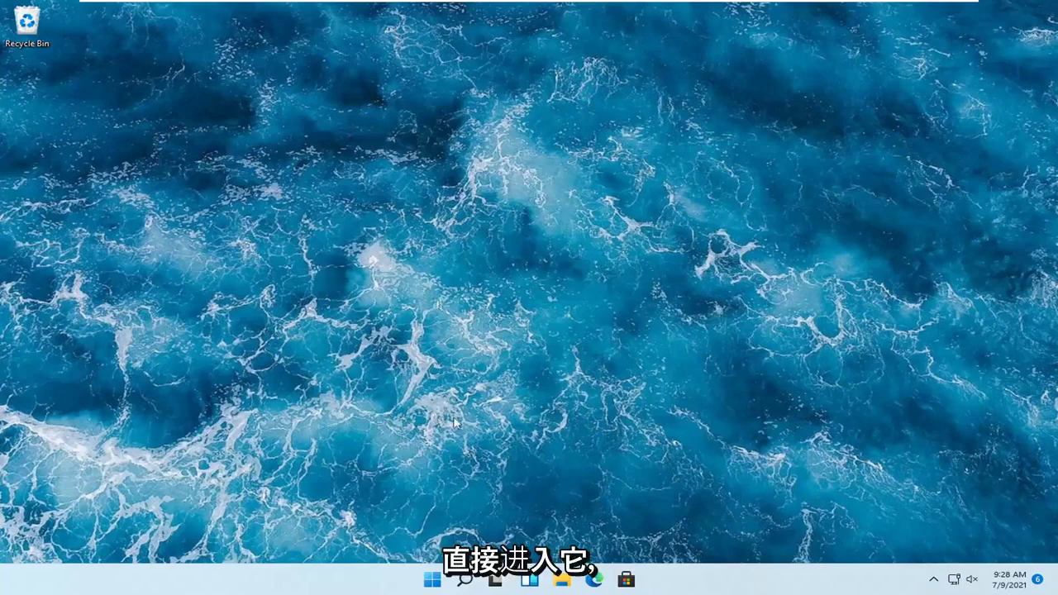
# - Open Settings from the Win+X menu and go to System > Troubleshoot
pyautogui.rightClick(433, 583)
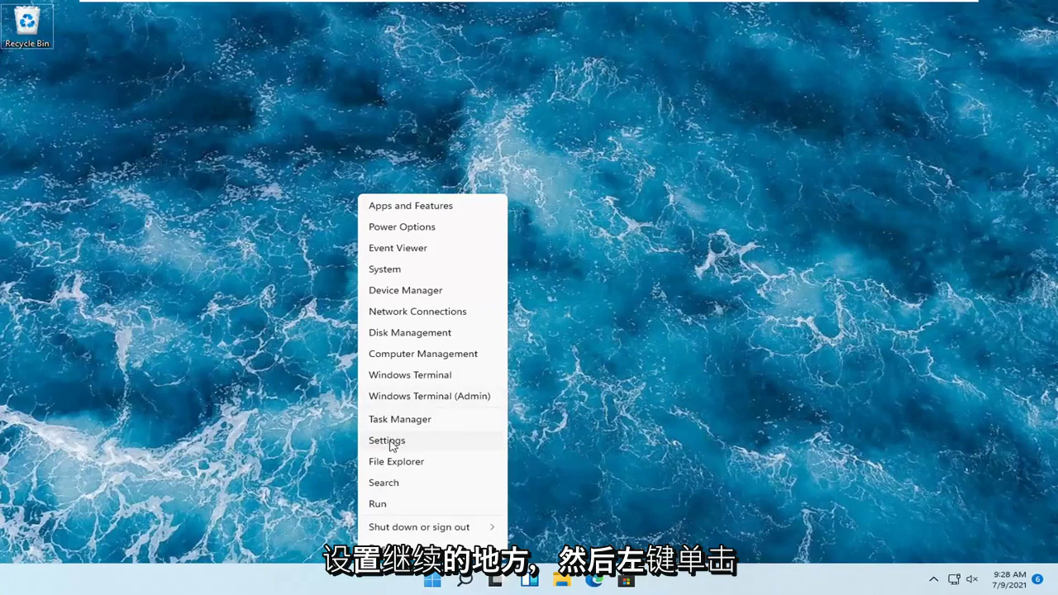
pyautogui.click(391, 442)
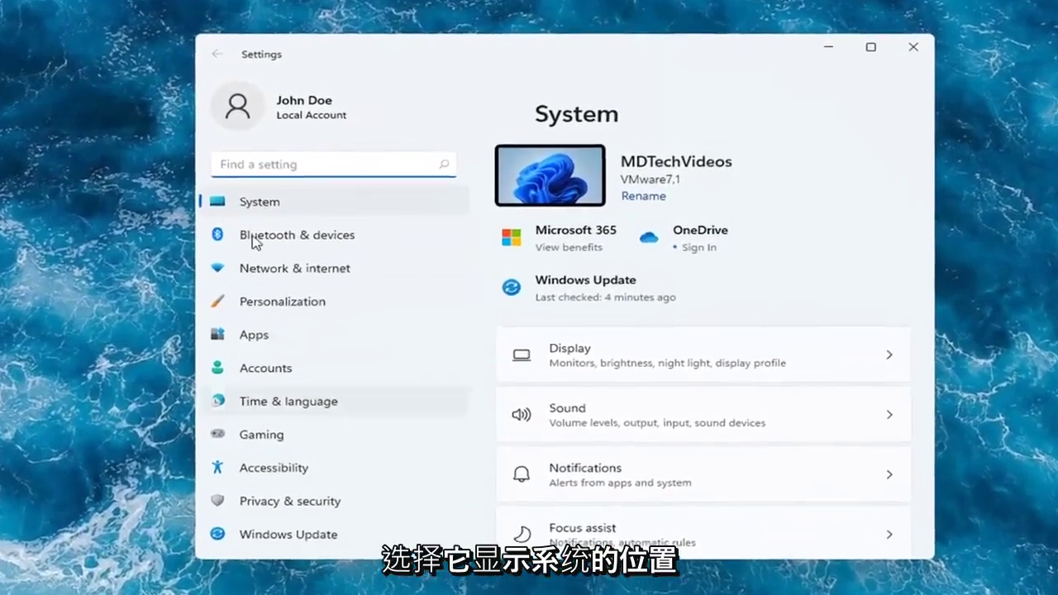
pyautogui.click(247, 202)
pyautogui.scroll(-3, 678, 429)
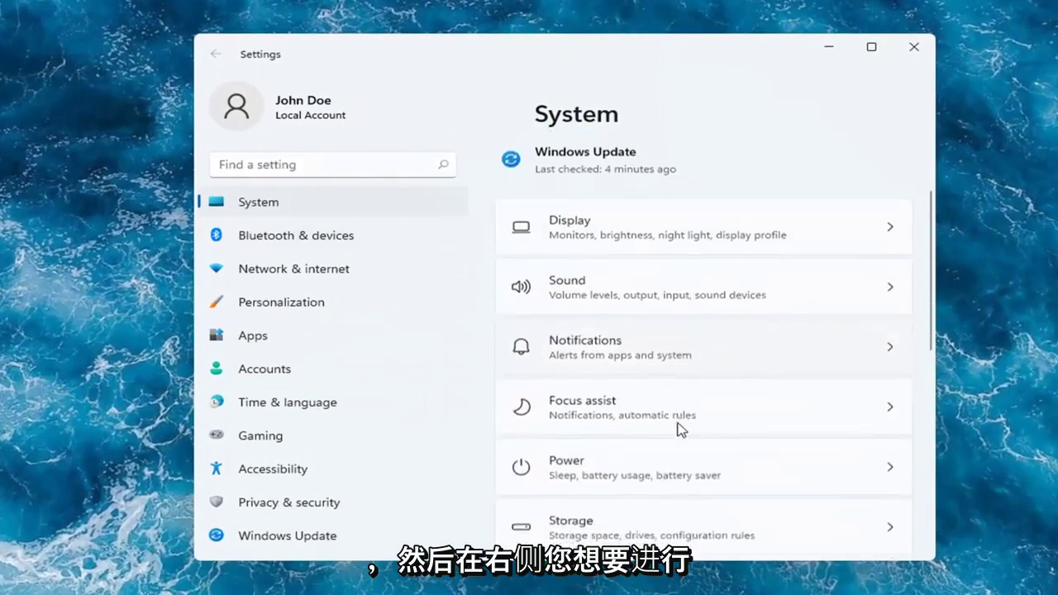
pyautogui.scroll(-2, 679, 429)
pyautogui.scroll(-3, 681, 431)
pyautogui.scroll(-1, 645, 405)
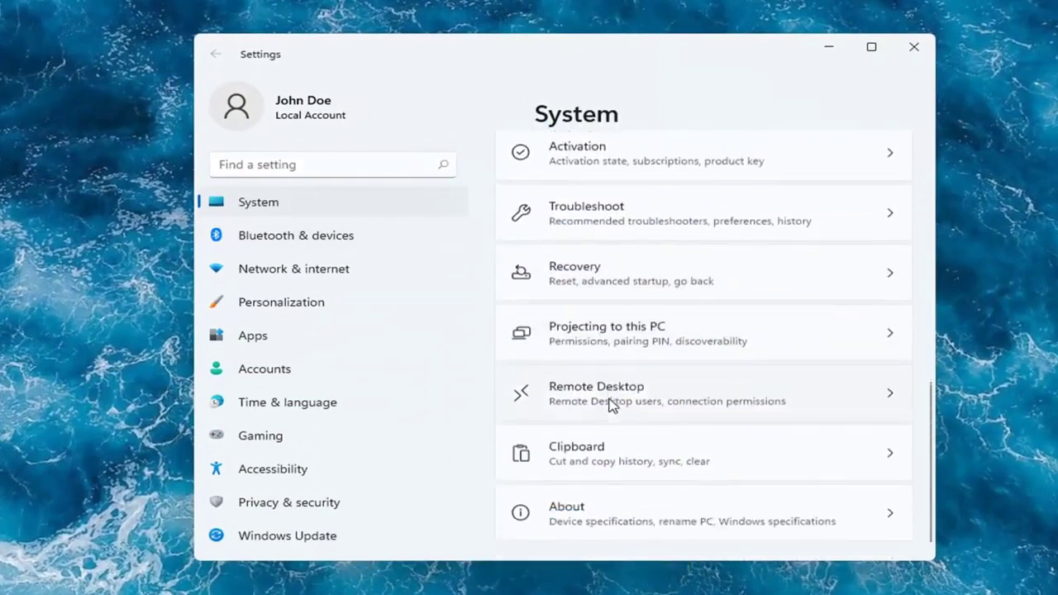
pyautogui.scroll(5, 608, 414)
pyautogui.scroll(-2, 620, 357)
pyautogui.scroll(-2, 579, 358)
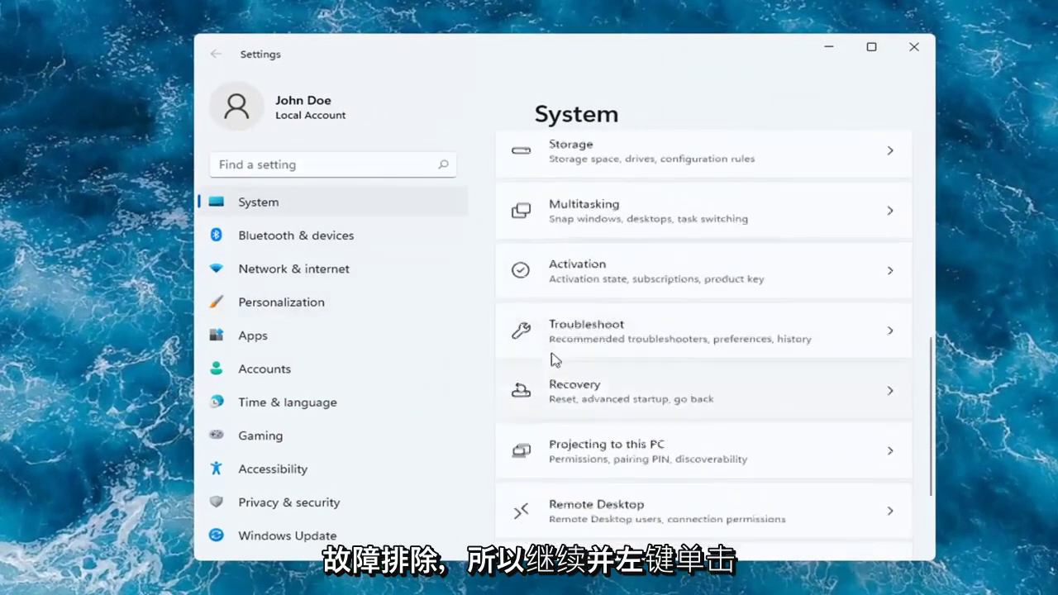
pyautogui.click(661, 347)
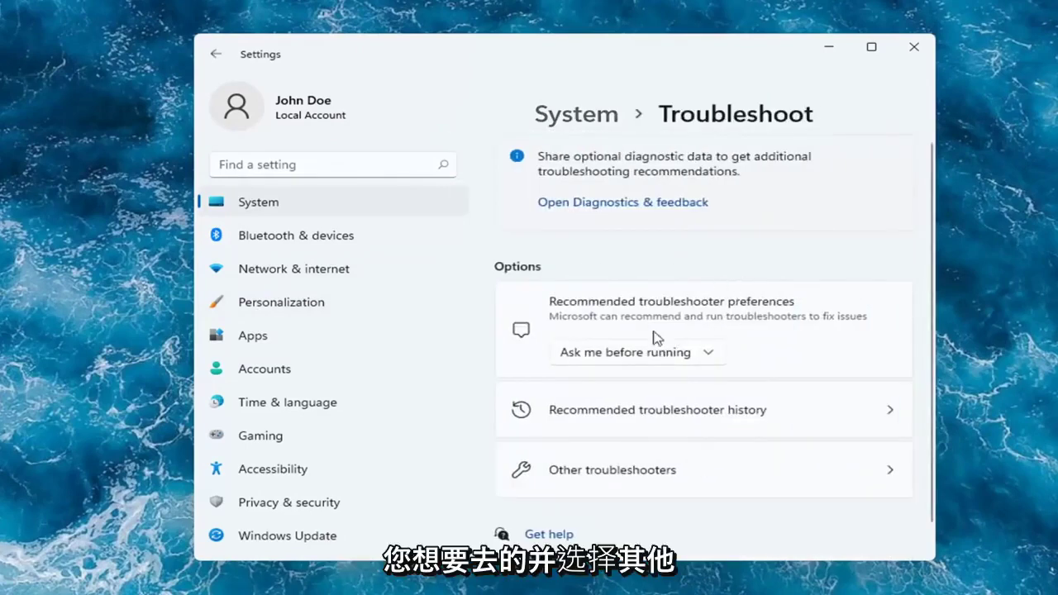
# - Run the Printer troubleshooter under Other troubleshooters and dismiss its 'couldn't identify the problem' result
pyautogui.click(651, 477)
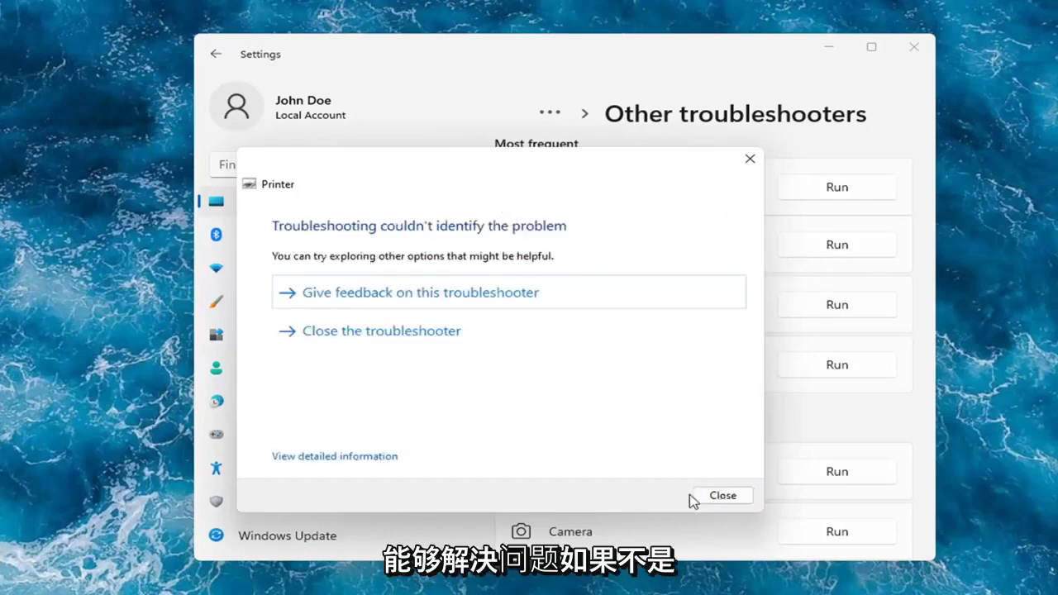
pyautogui.click(723, 497)
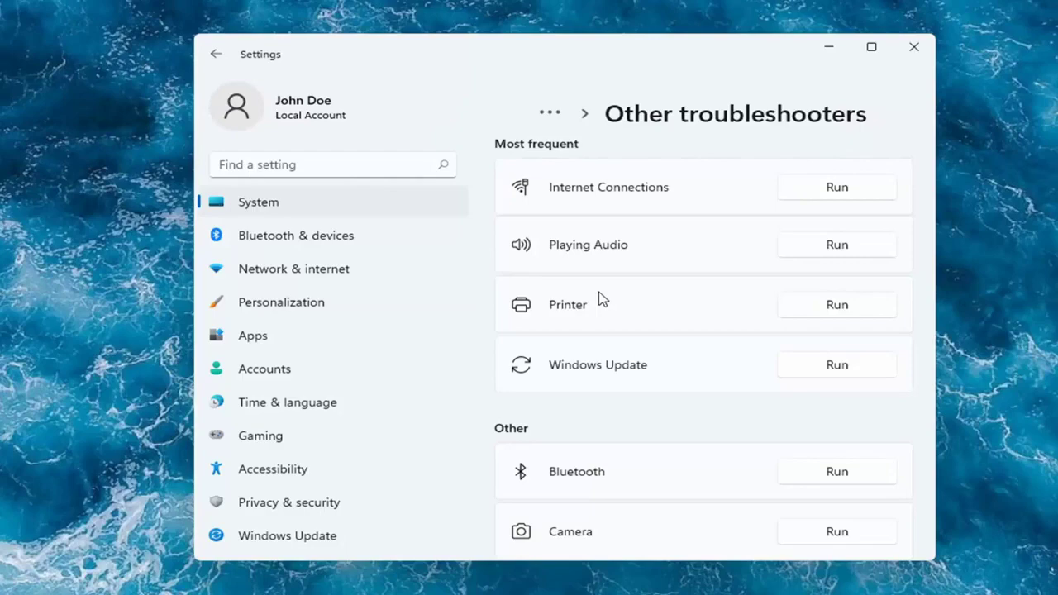
# - Close Settings, launch Device Manager from the Win+X menu, and centre and enlarge its window
pyautogui.click(915, 47)
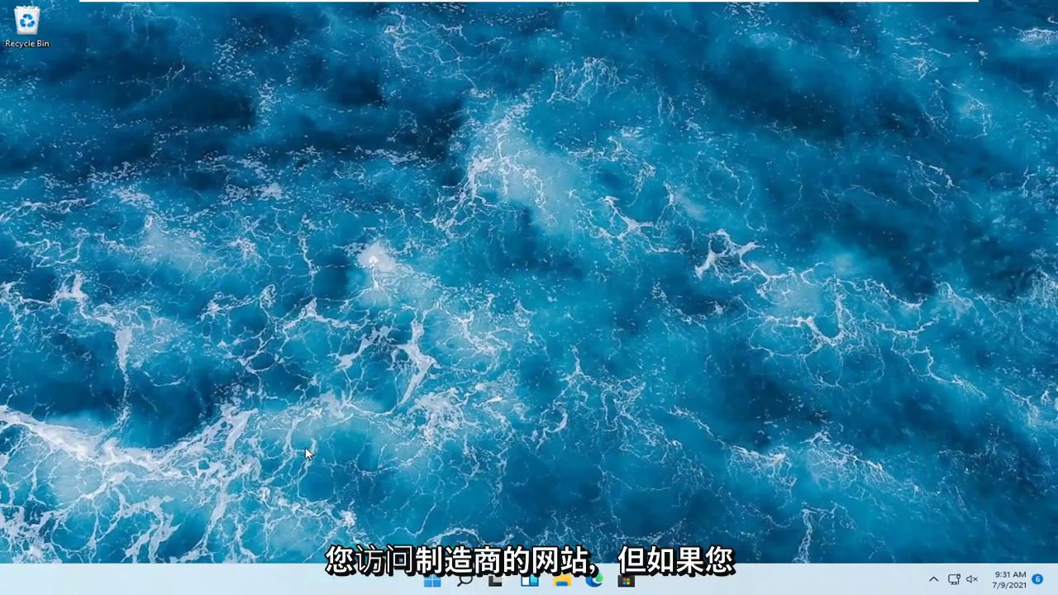
pyautogui.click(305, 449)
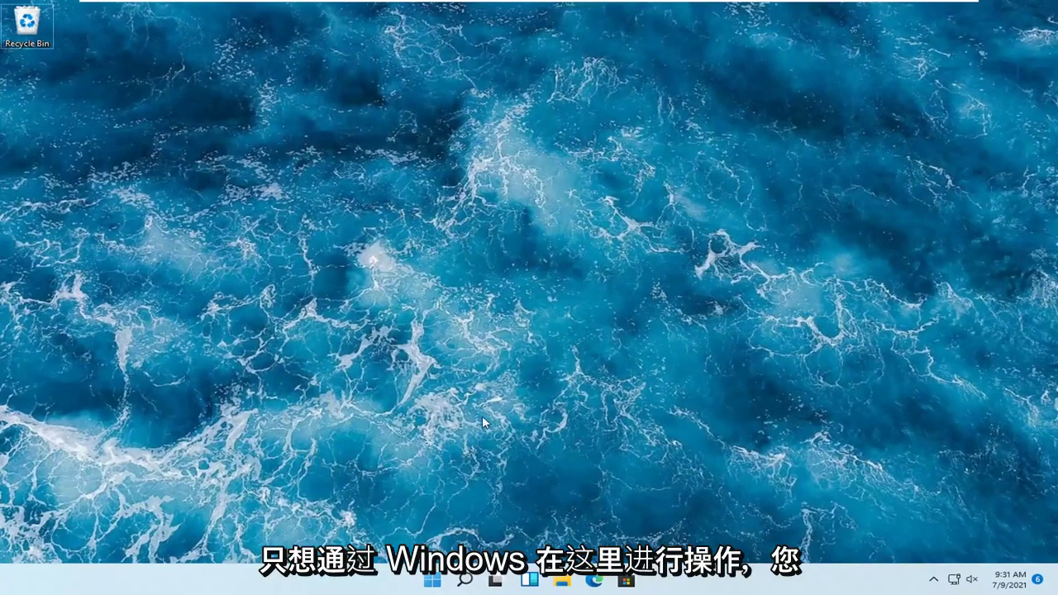
pyautogui.rightClick(431, 580)
pyautogui.click(400, 296)
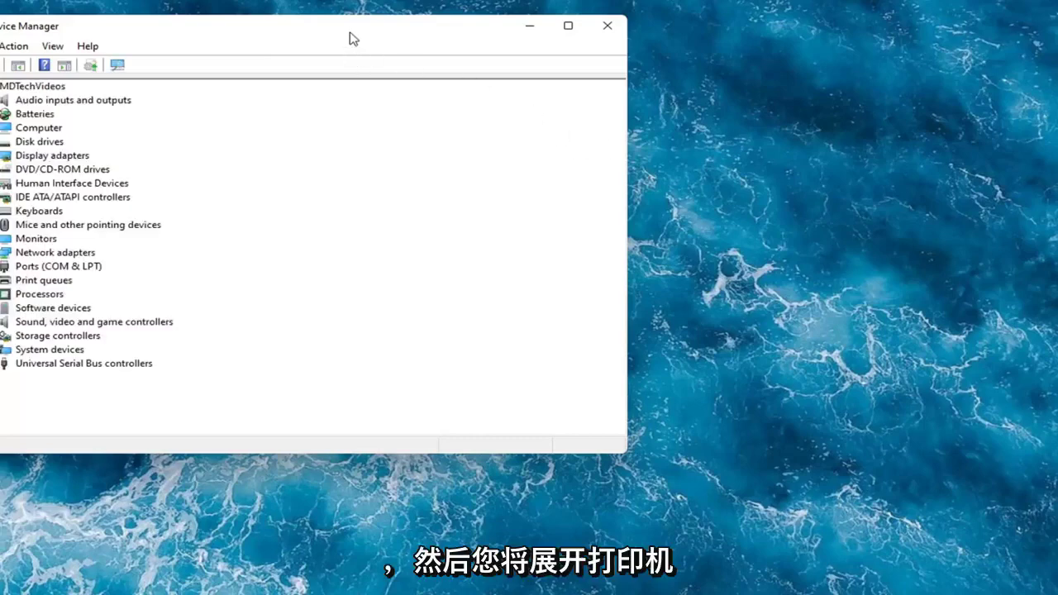
pyautogui.moveTo(350, 33); pyautogui.dragTo(689, 65)
pyautogui.moveTo(560, 49)
pyautogui.mouseDown()
pyautogui.moveTo(489, 41)
pyautogui.moveTo(444, 65)
pyautogui.mouseUp()
# - Expand Print queues and auto-search for a newer Microsoft Print to PDF driver, finding none
pyautogui.click(284, 317)
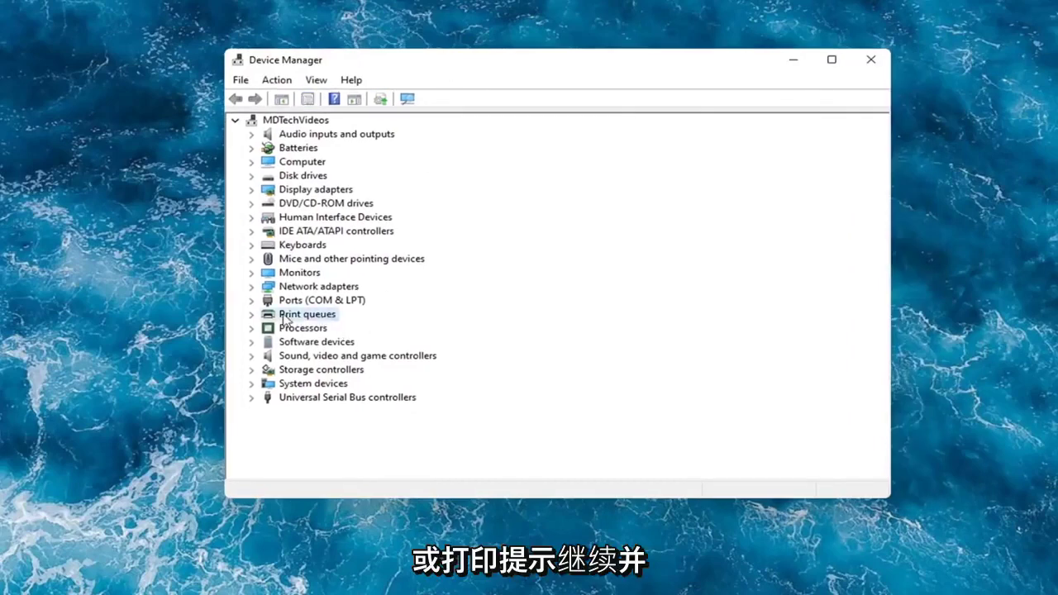
pyautogui.doubleClick(300, 319)
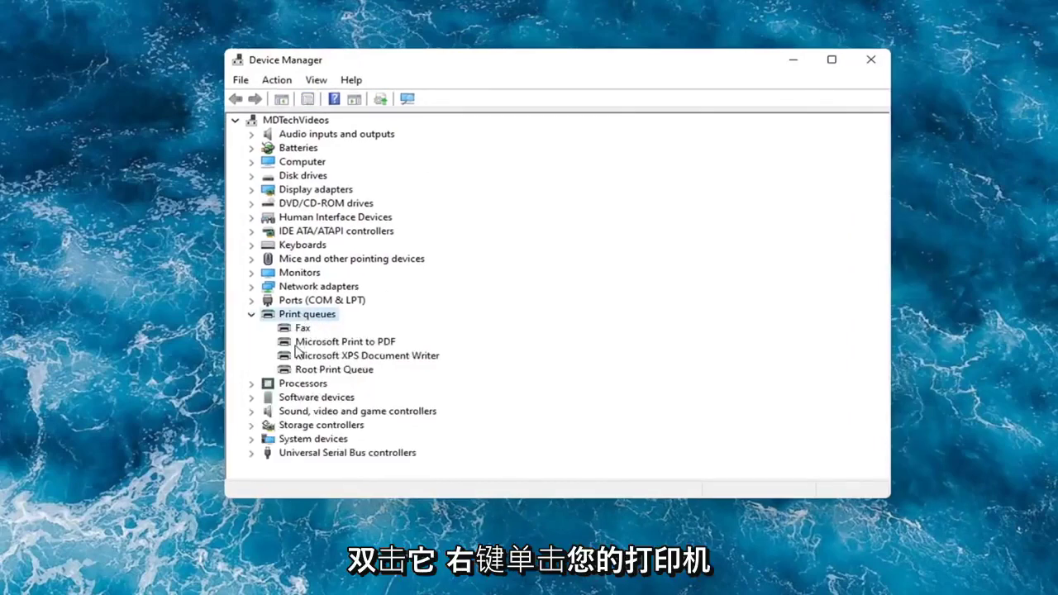
pyautogui.click(339, 345)
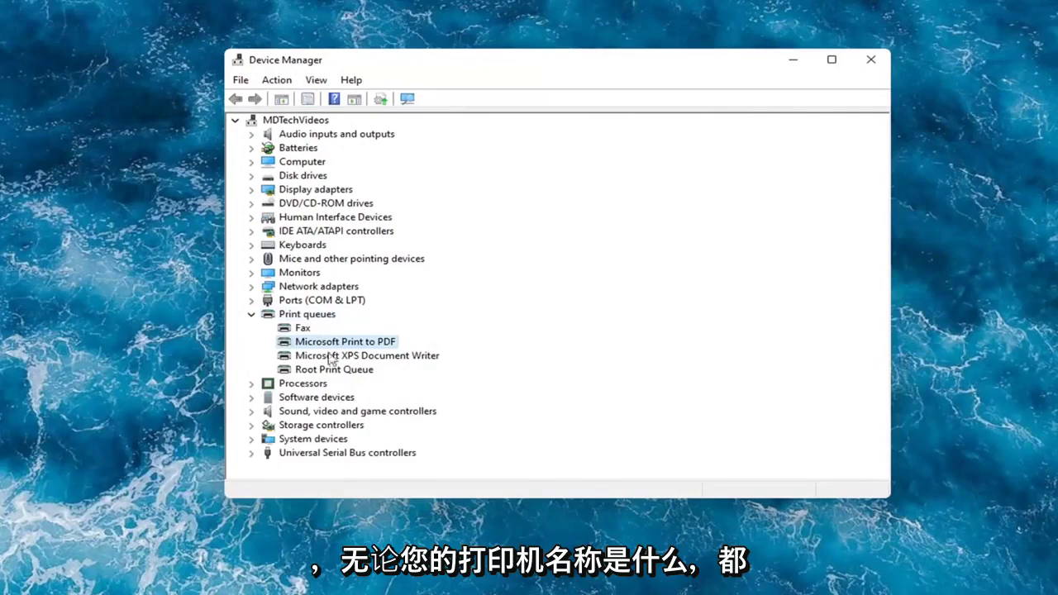
pyautogui.rightClick(328, 341)
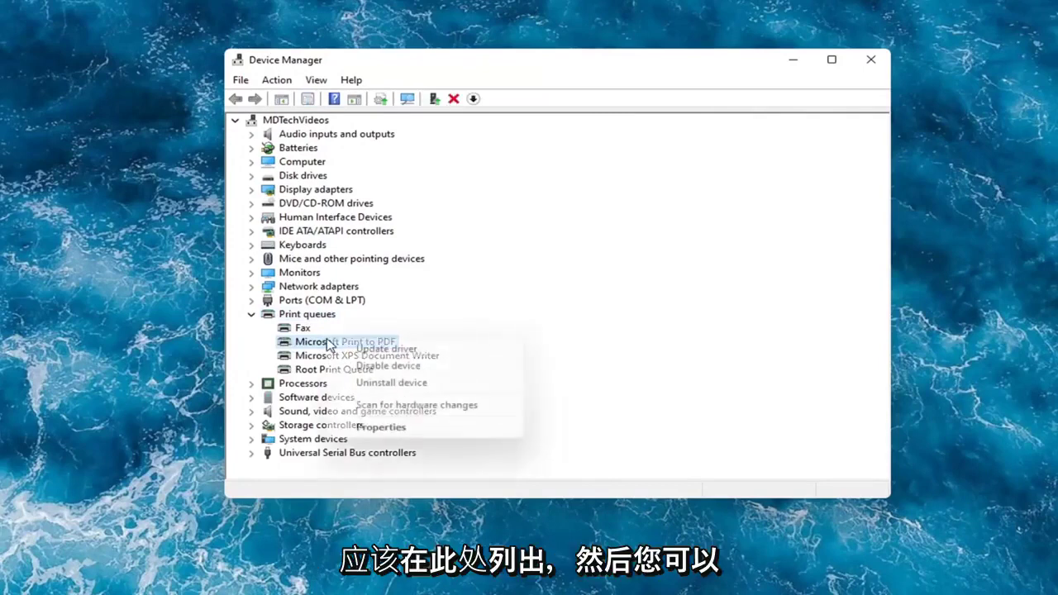
pyautogui.click(373, 348)
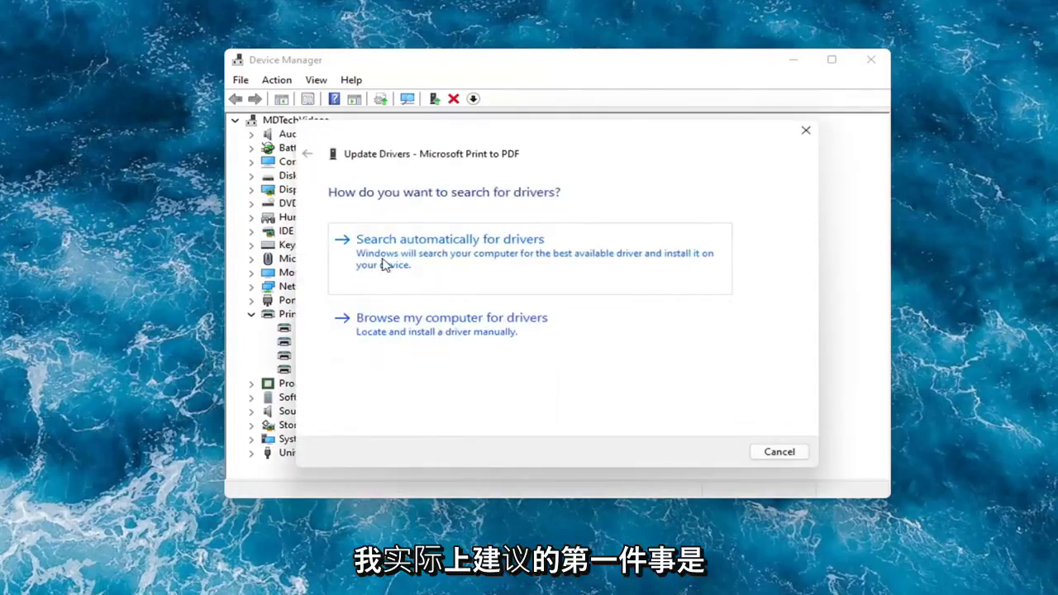
pyautogui.click(465, 260)
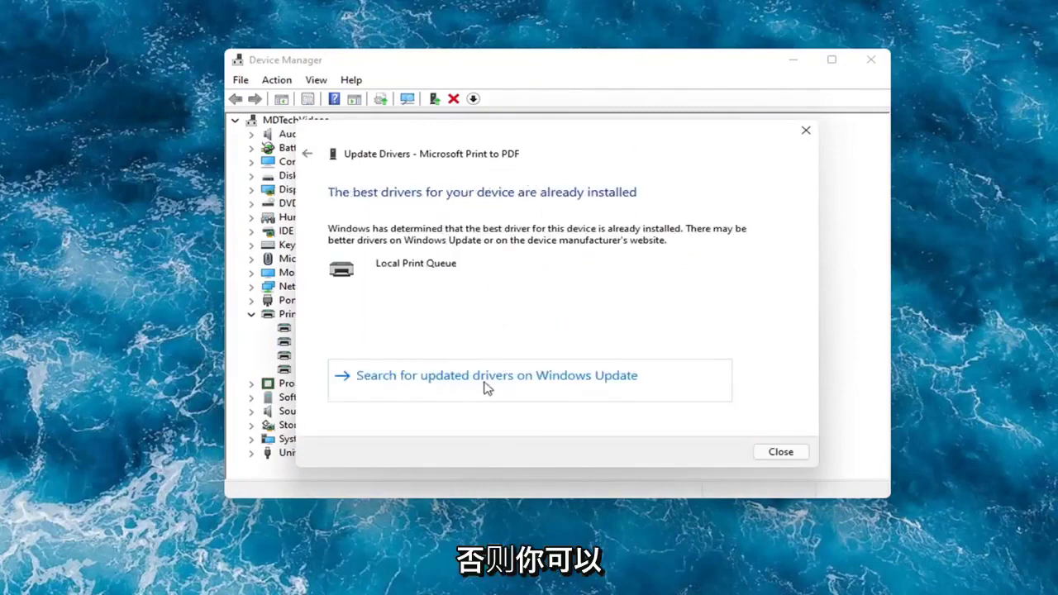
pyautogui.click(519, 381)
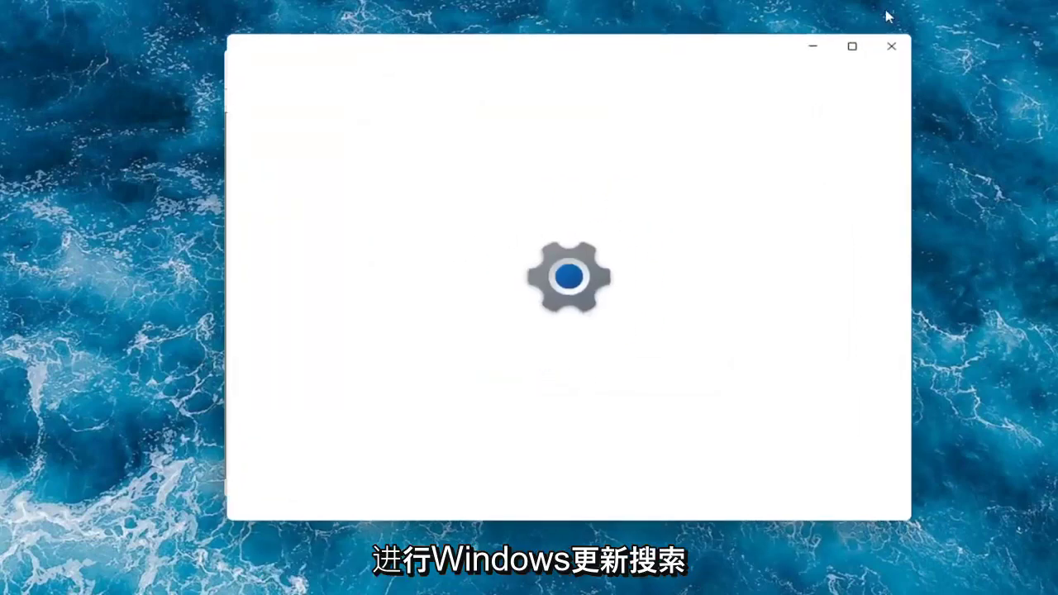
pyautogui.click(891, 46)
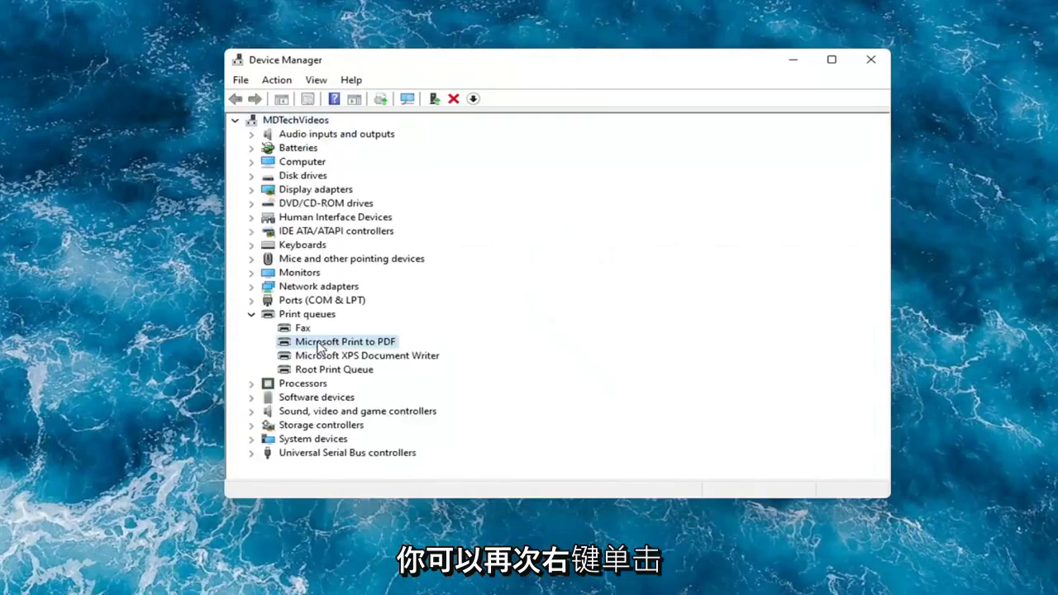
# - Reinstall Microsoft Print to PDF using the Local Print Queue driver picked from the available drivers
pyautogui.rightClick(326, 346)
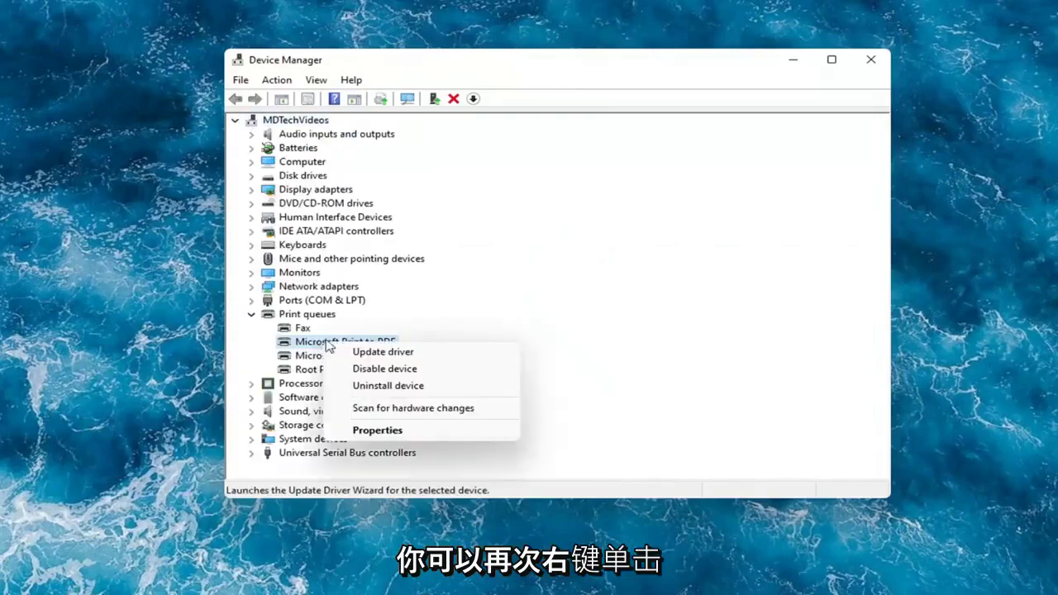
pyautogui.click(368, 353)
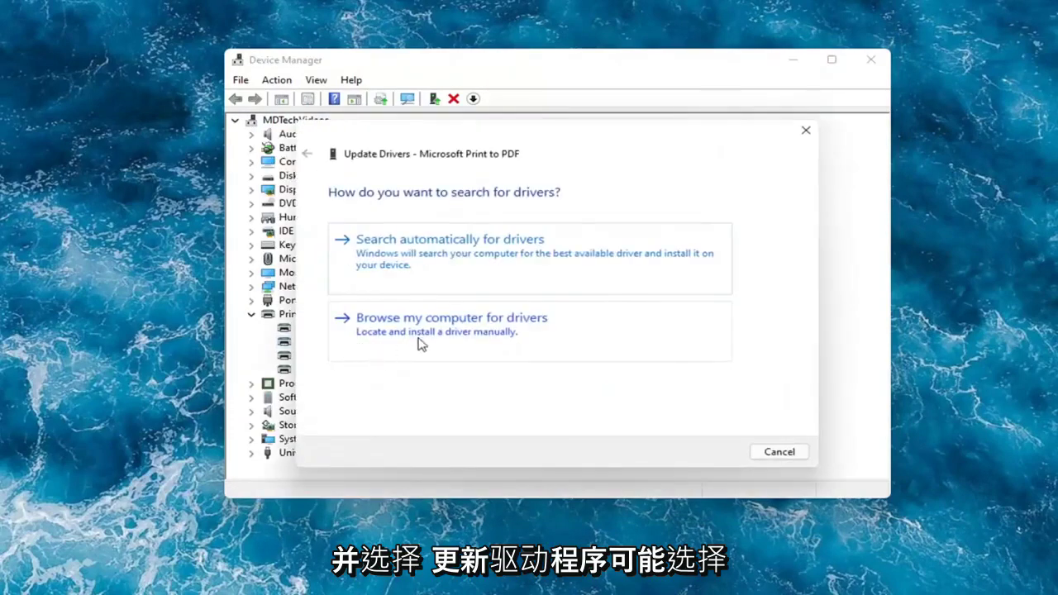
pyautogui.click(502, 339)
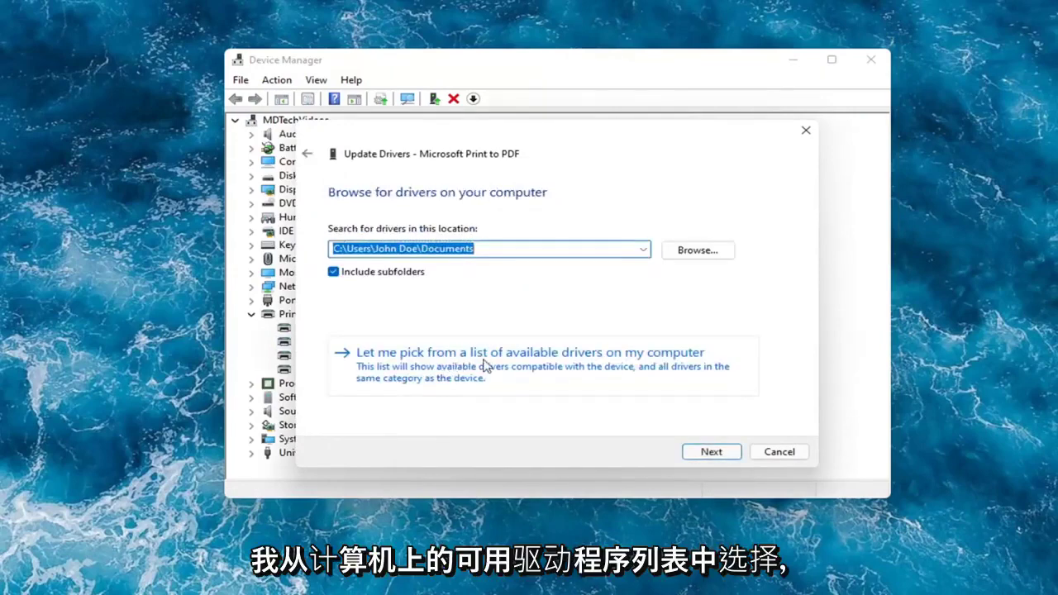
pyautogui.click(610, 361)
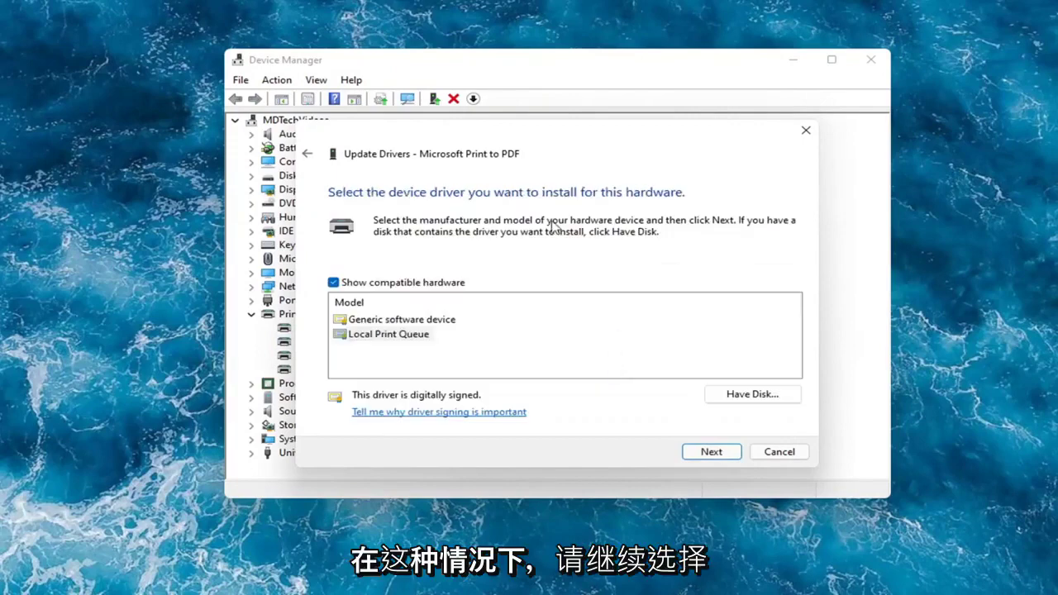
pyautogui.click(389, 322)
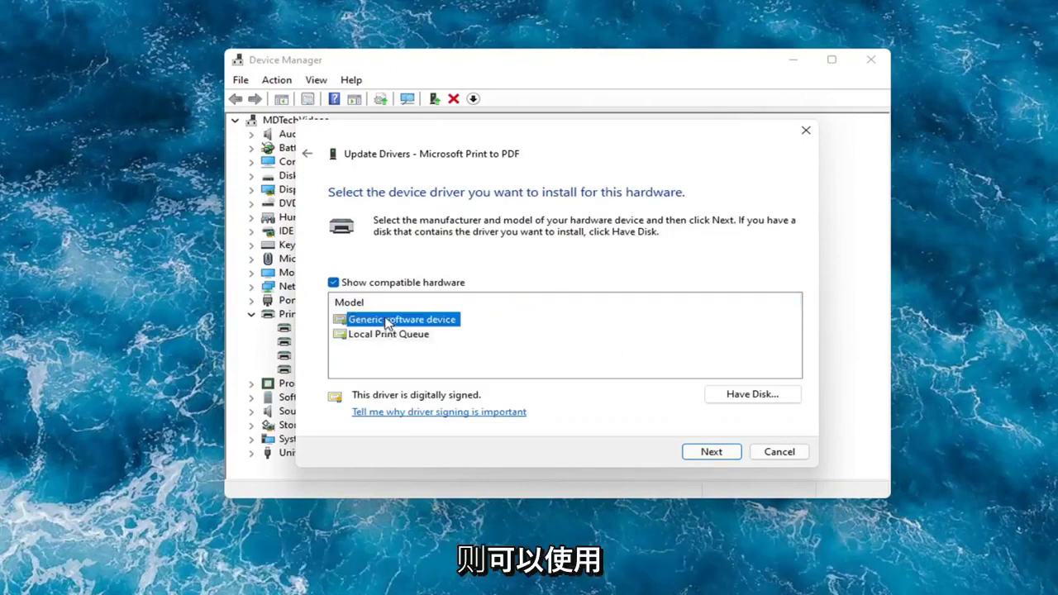
pyautogui.click(397, 335)
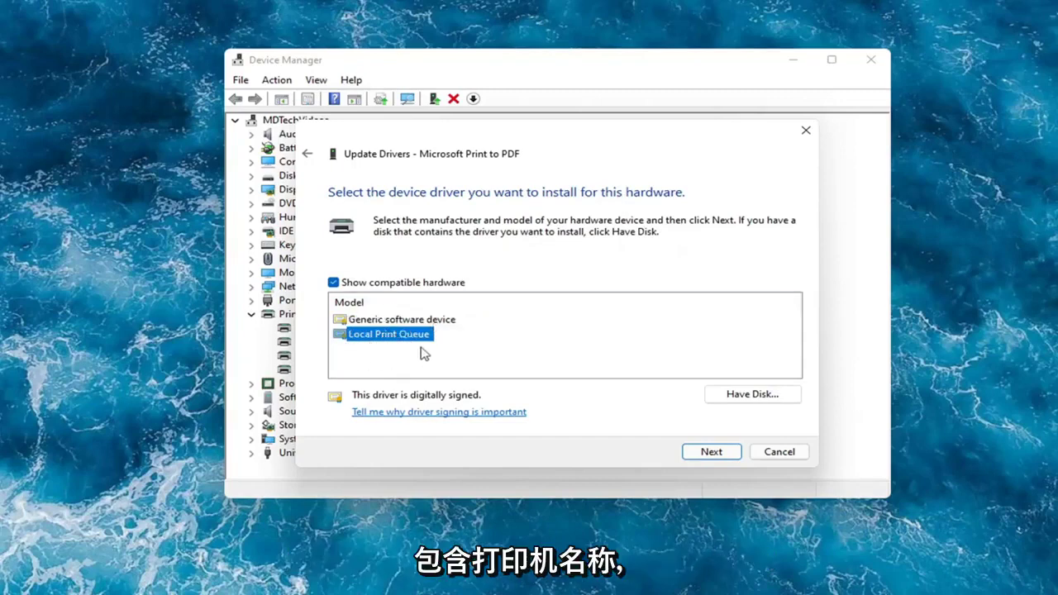
pyautogui.click(690, 456)
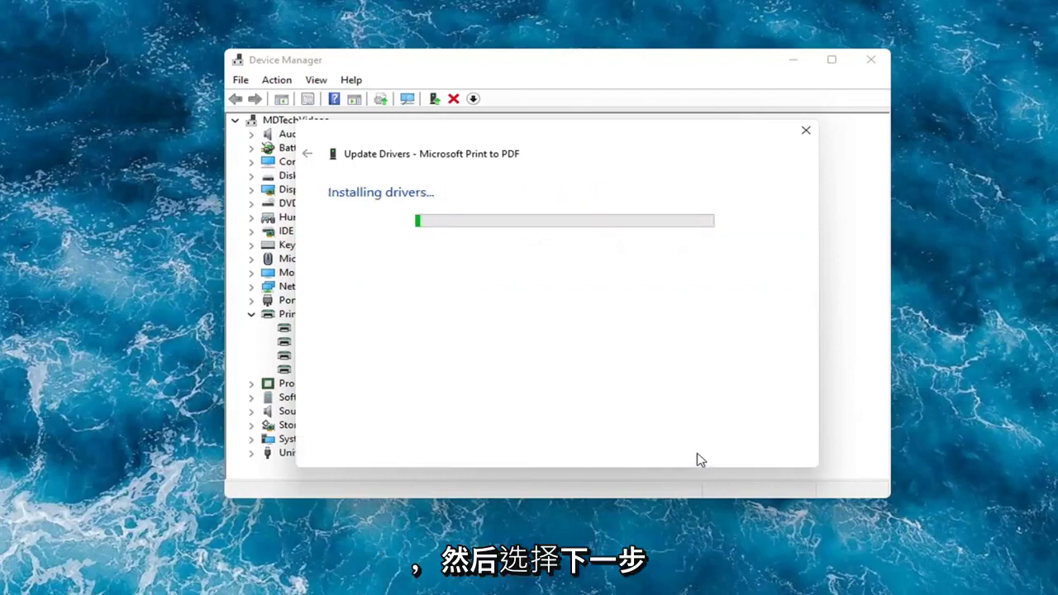